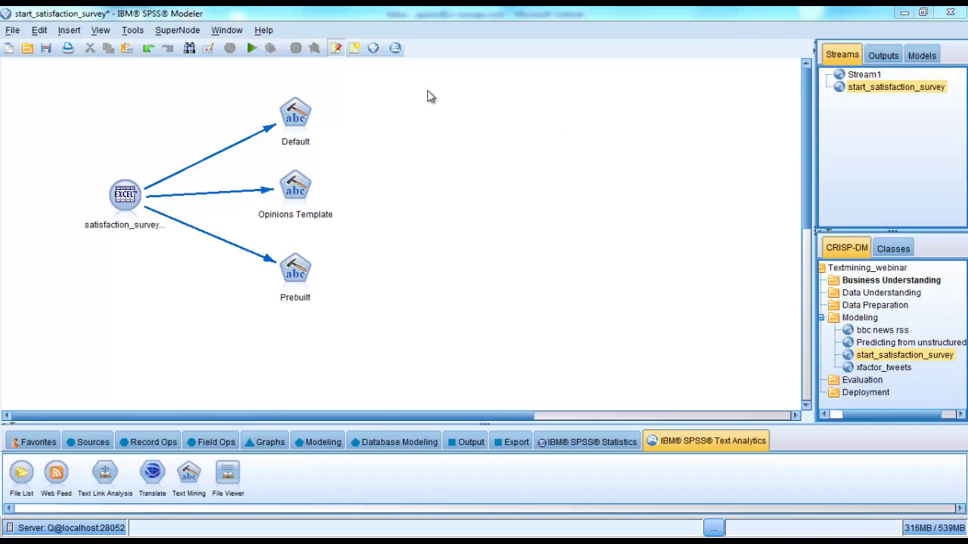
Preview the first ten survey records from the Excel source, then close the preview and source settings.
{"action": "right_click", "coordinate": [125, 194]}
{"action": "left_click", "coordinate": [151, 202]}
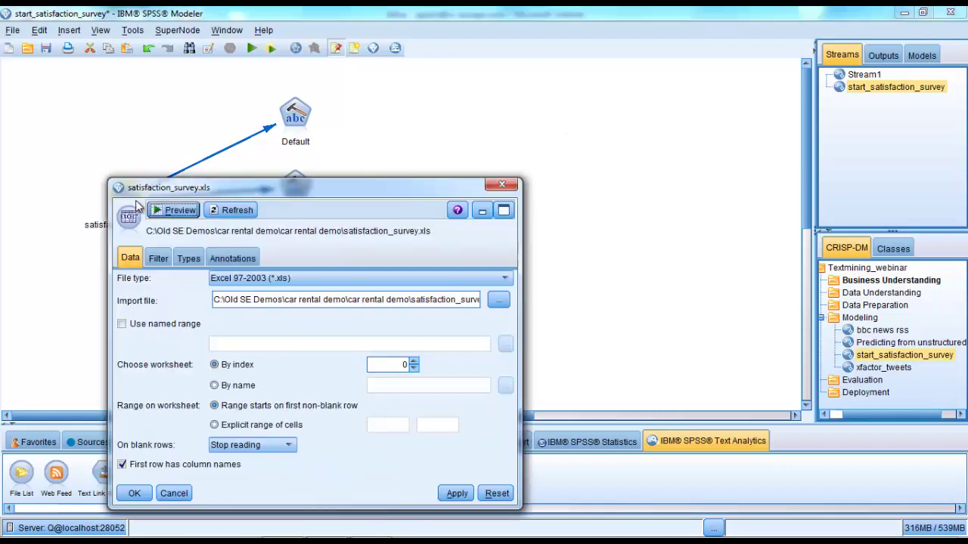
{"action": "left_click", "coordinate": [172, 211]}
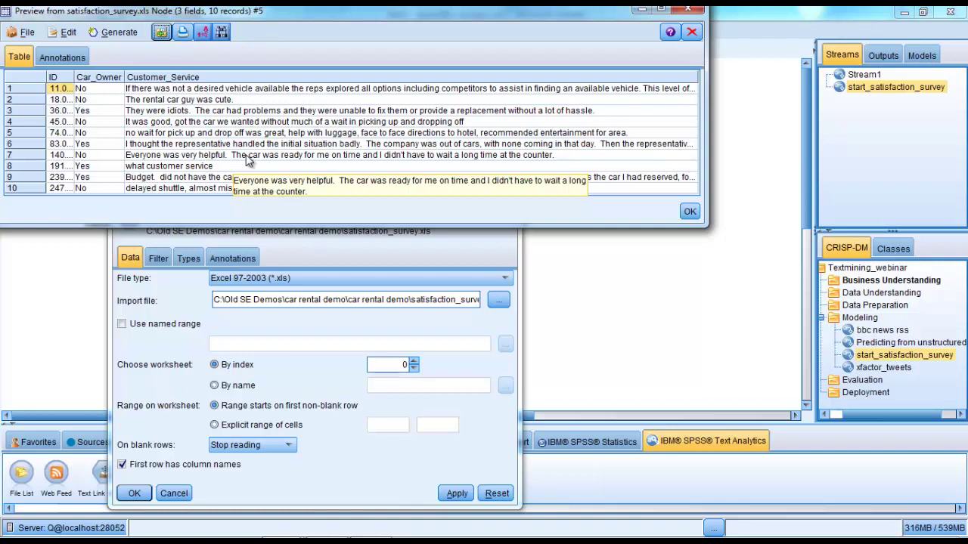
{"action": "left_click", "coordinate": [688, 9]}
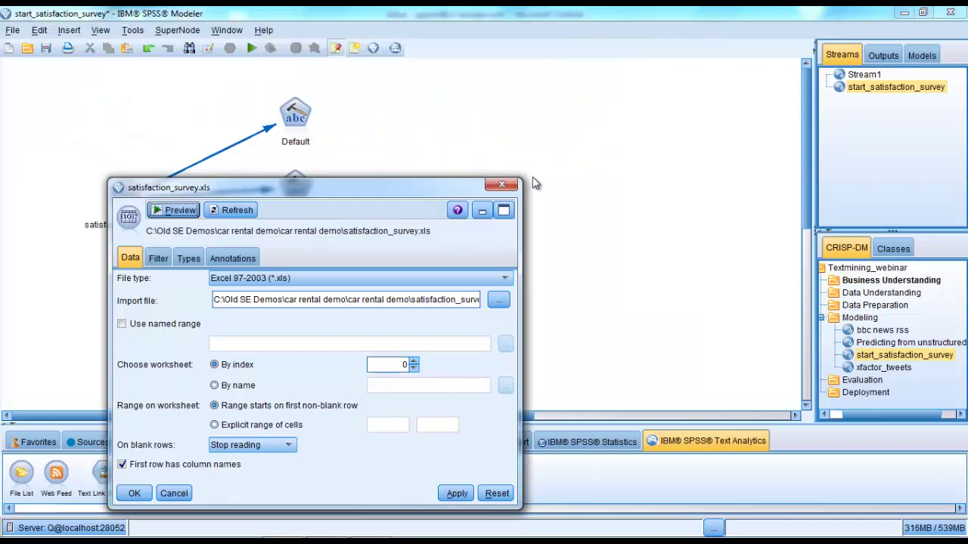
{"action": "left_click", "coordinate": [501, 185]}
Open the Default node's settings, showing interactive build with the Basic Resources (English) template.
{"action": "left_click", "coordinate": [295, 114]}
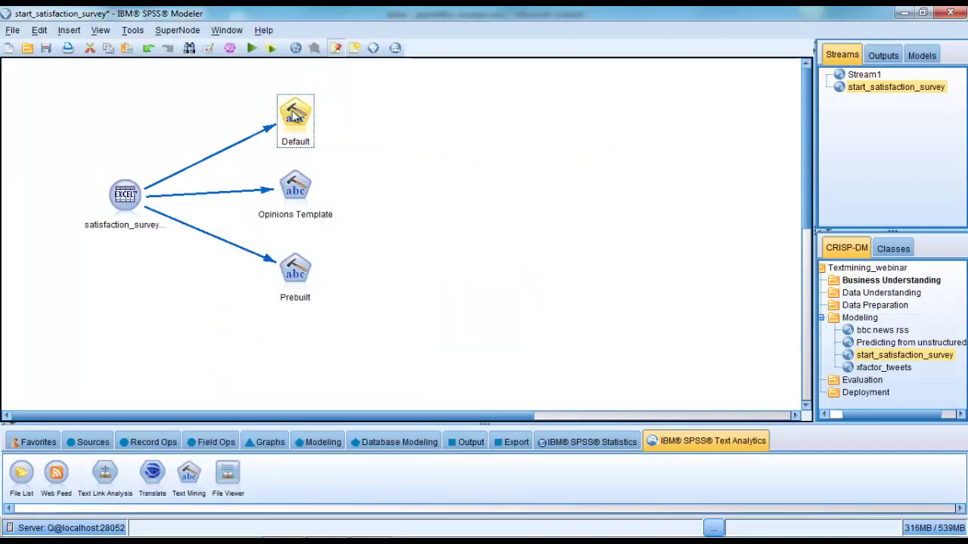
{"action": "right_click", "coordinate": [295, 113]}
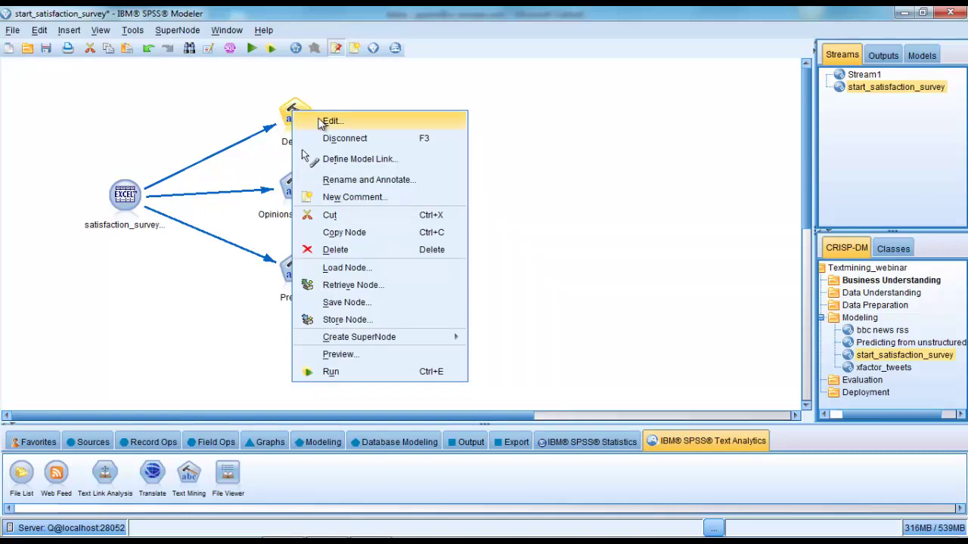
{"action": "left_click", "coordinate": [320, 124]}
{"action": "left_click_drag", "start_coordinate": [356, 109], "coordinate": [259, 40]}
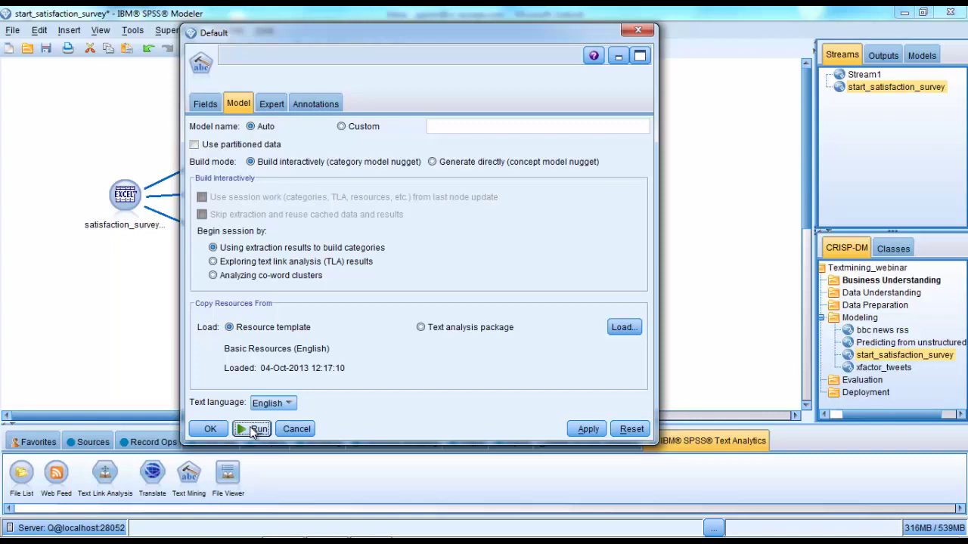
Run the Default node to extract 326 concepts from 200 documents into the Interactive Workbench.
{"action": "left_click", "coordinate": [254, 430]}
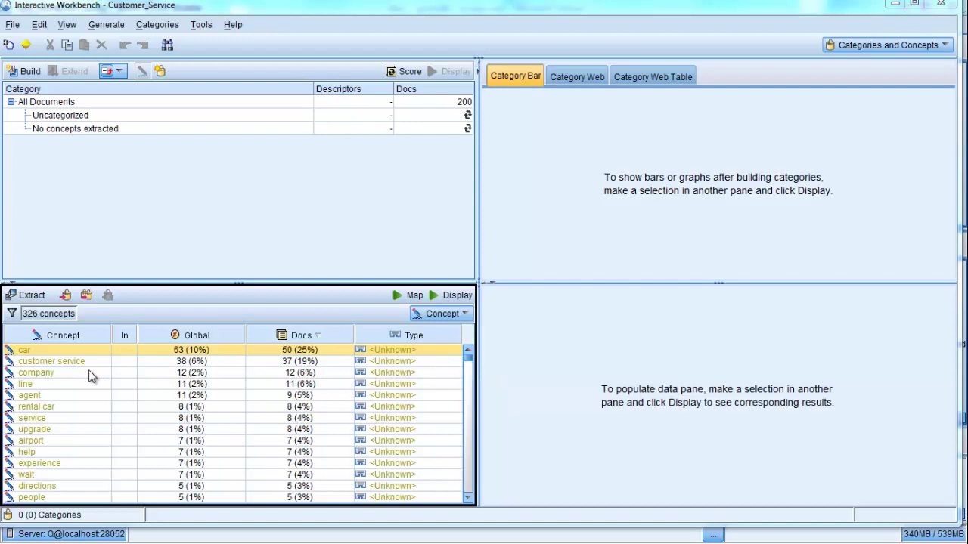
Display the 37 comments mentioning 'customer service' and widen the Customer_Service column.
{"action": "left_click", "coordinate": [55, 363]}
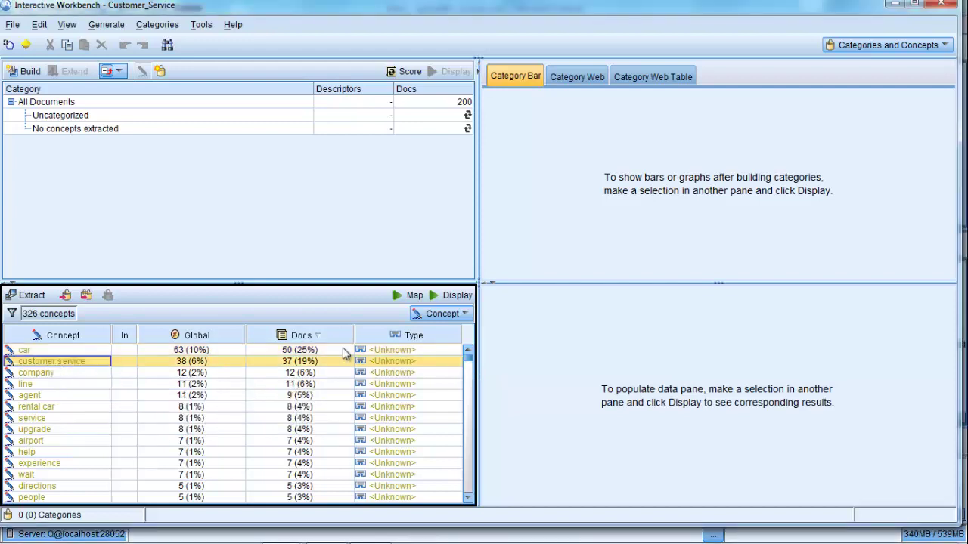
{"action": "left_click", "coordinate": [446, 296]}
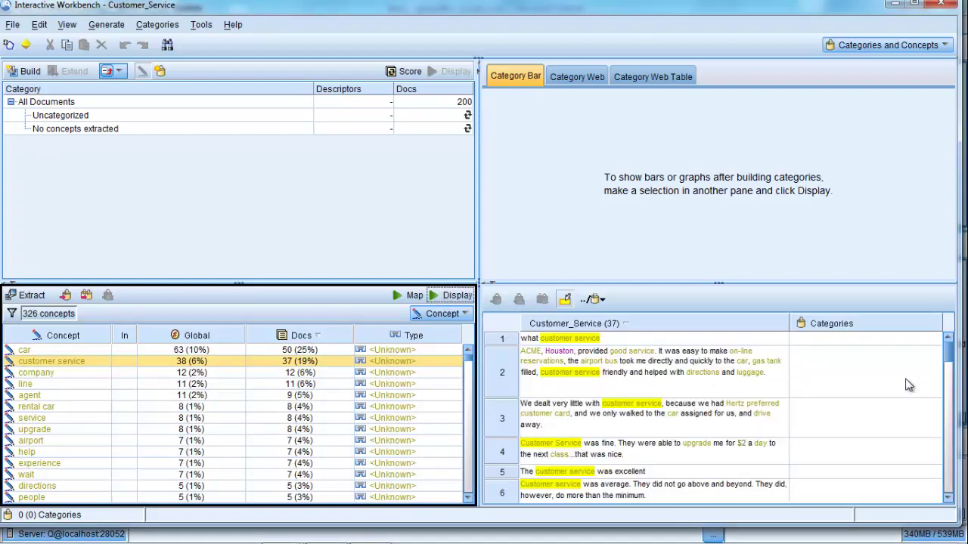
{"action": "left_click_drag", "start_coordinate": [789, 318], "coordinate": [870, 318]}
{"action": "scroll", "coordinate": [951, 360], "scroll_direction": "down", "scroll_amount": 1}
{"action": "scroll", "coordinate": [951, 360], "scroll_direction": "down", "scroll_amount": 5}
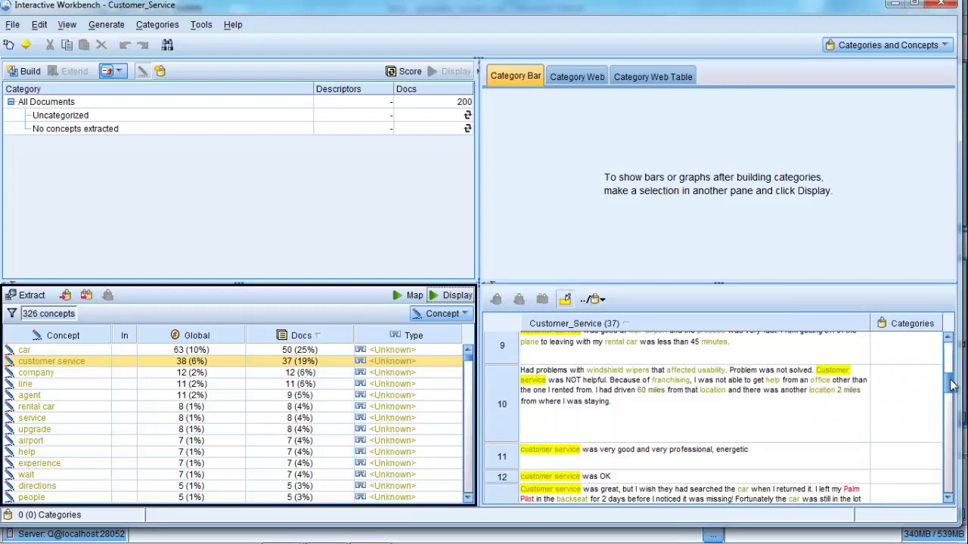
{"action": "scroll", "coordinate": [952, 360], "scroll_direction": "up", "scroll_amount": 6}
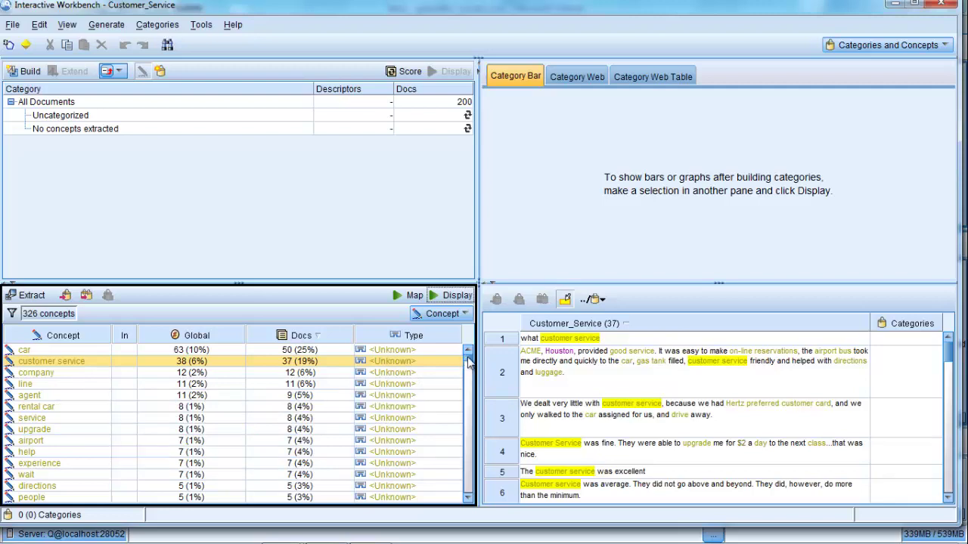
{"action": "left_click_drag", "start_coordinate": [469, 363], "coordinate": [469, 382]}
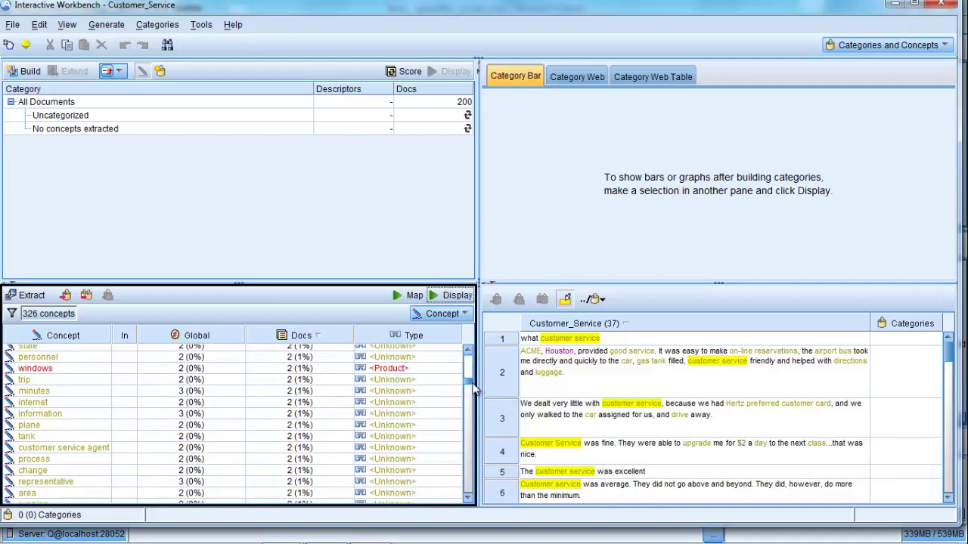
{"action": "left_click_drag", "start_coordinate": [468, 382], "coordinate": [412, 408]}
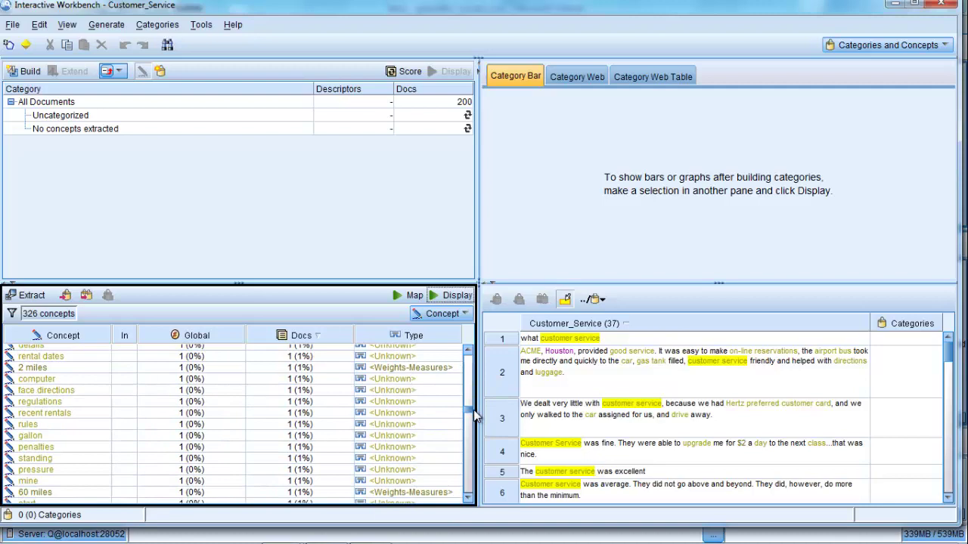
{"action": "left_click_drag", "start_coordinate": [471, 410], "coordinate": [470, 432]}
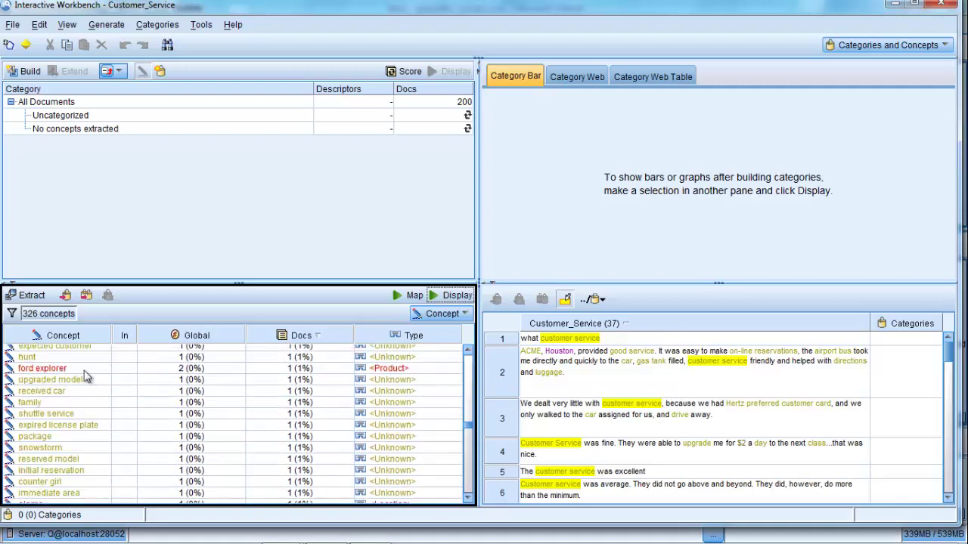
{"action": "left_click", "coordinate": [454, 315]}
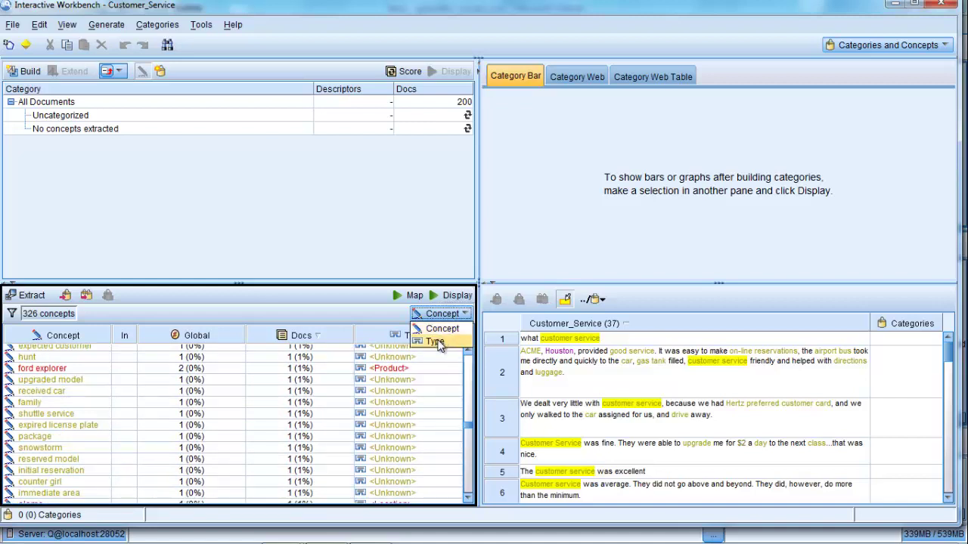
{"action": "left_click", "coordinate": [437, 343]}
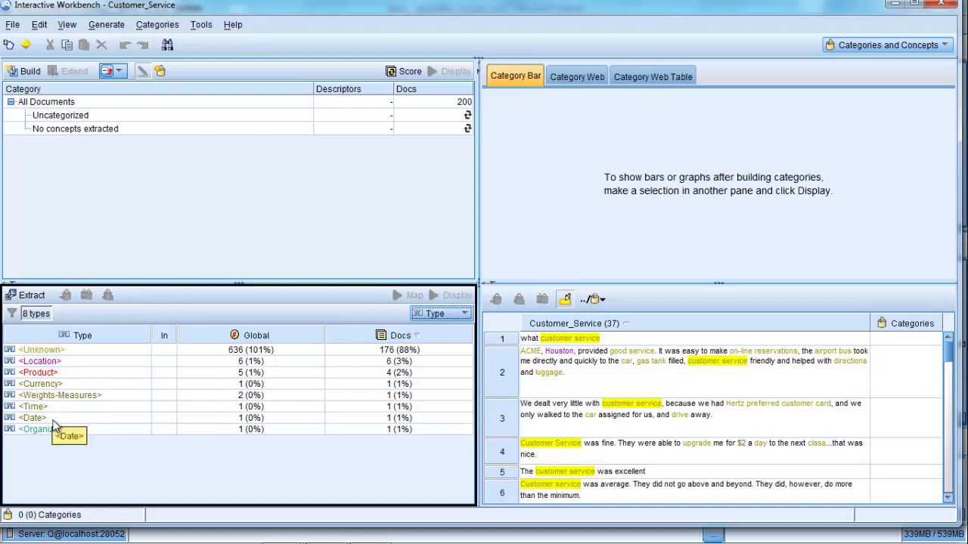
{"action": "left_click", "coordinate": [464, 313]}
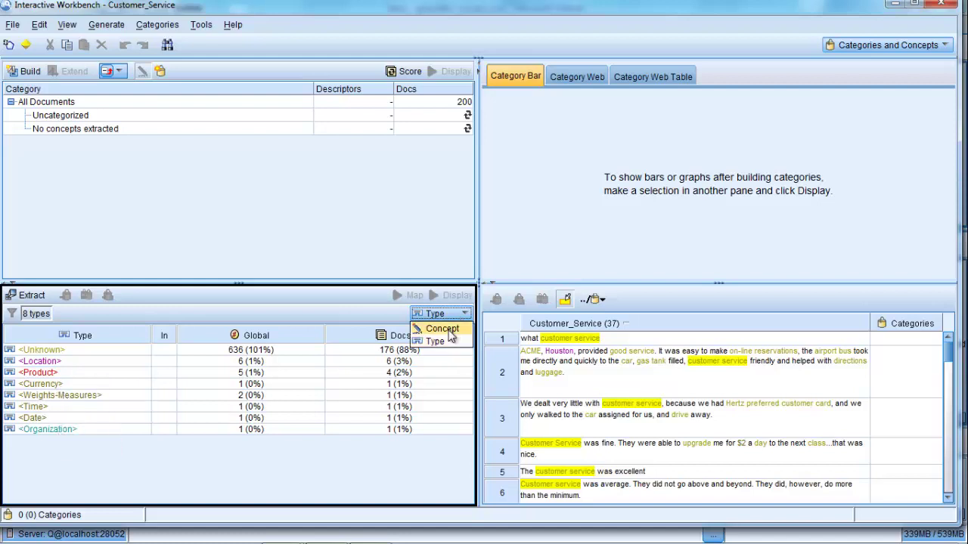
{"action": "left_click", "coordinate": [453, 324]}
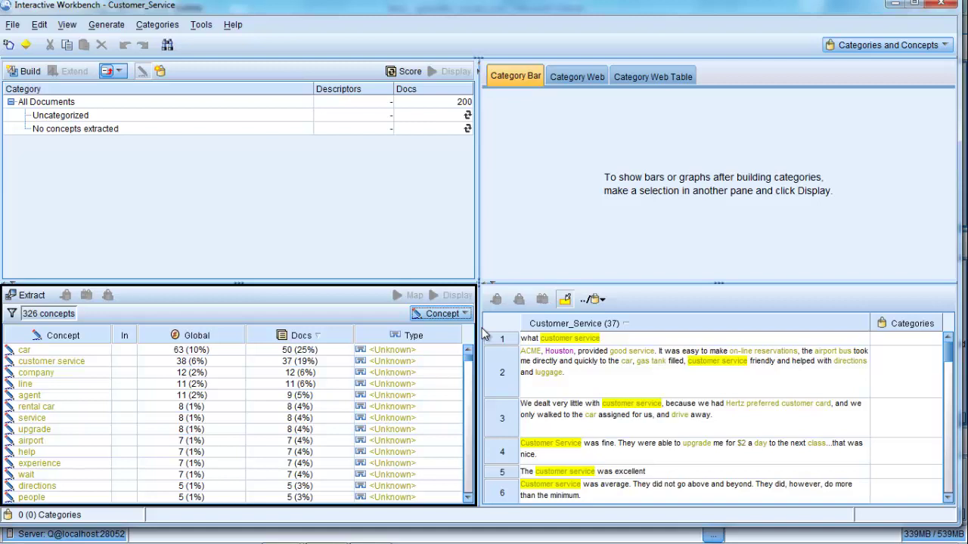
Build categories automatically from the extracted concepts with the current settings.
{"action": "left_click", "coordinate": [159, 25]}
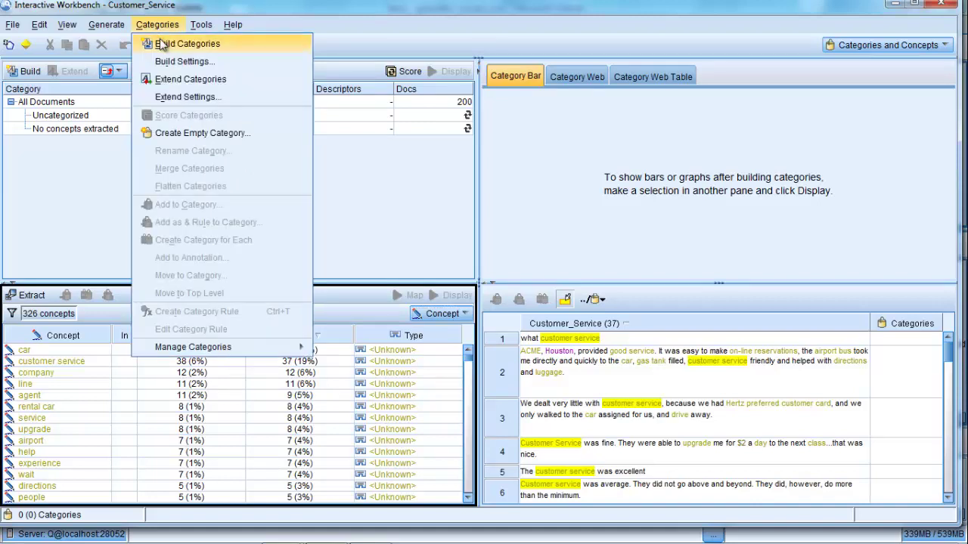
{"action": "left_click", "coordinate": [161, 44]}
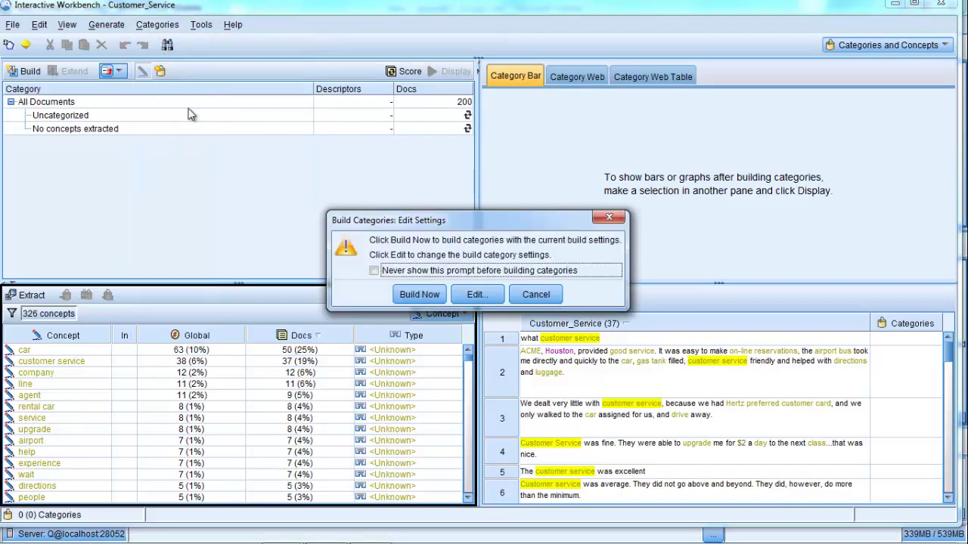
{"action": "left_click", "coordinate": [425, 296]}
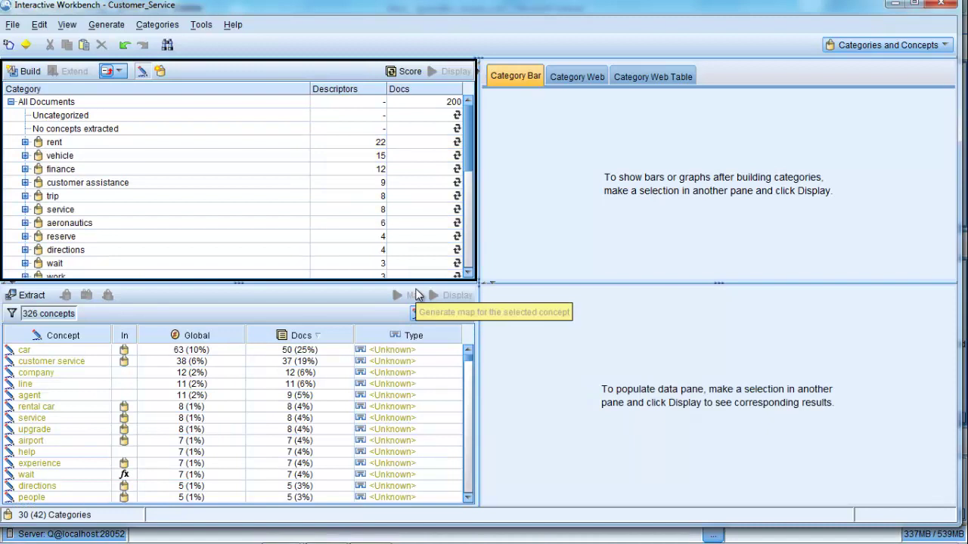
Expand and collapse the rent, vehicle and finance categories to inspect their descriptors.
{"action": "left_click", "coordinate": [25, 143]}
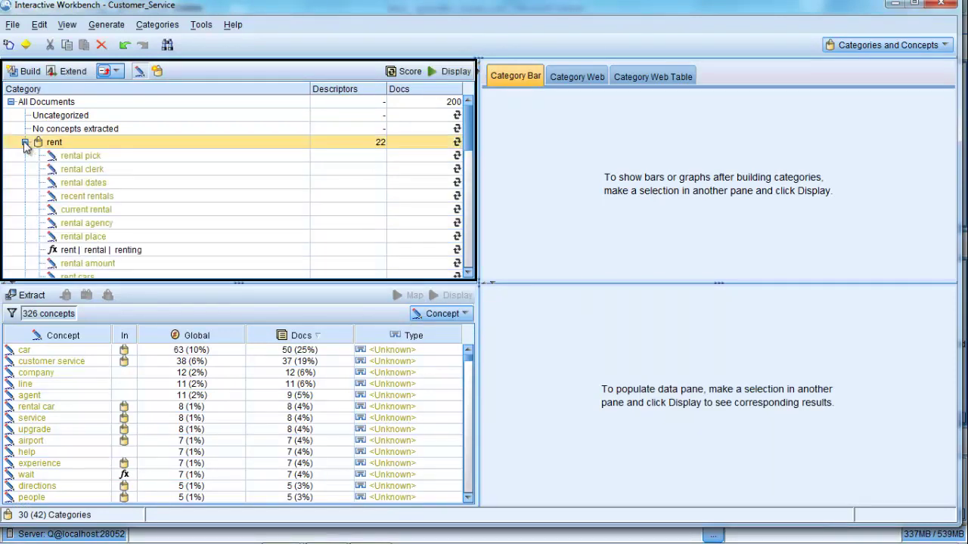
{"action": "left_click", "coordinate": [25, 143]}
{"action": "left_click", "coordinate": [25, 156]}
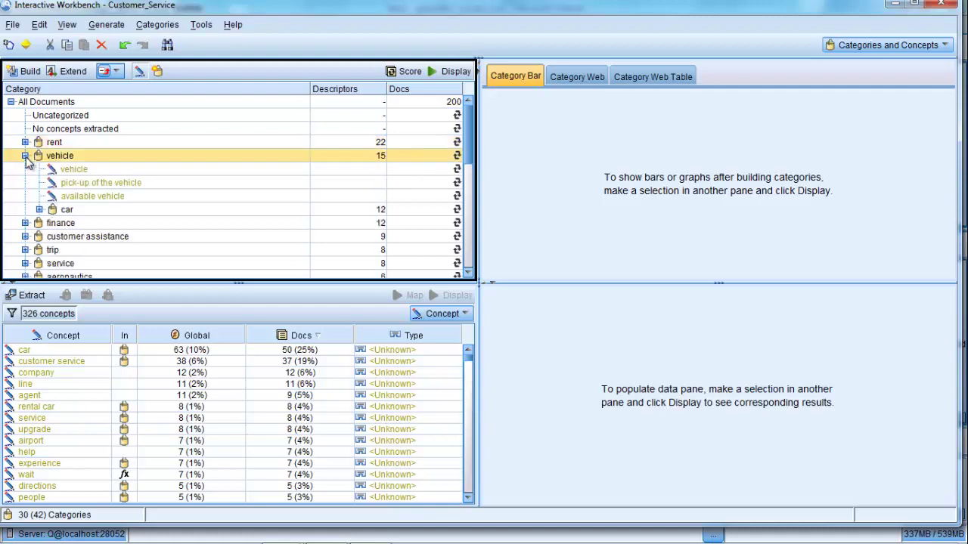
{"action": "left_click", "coordinate": [25, 155]}
{"action": "left_click", "coordinate": [25, 169]}
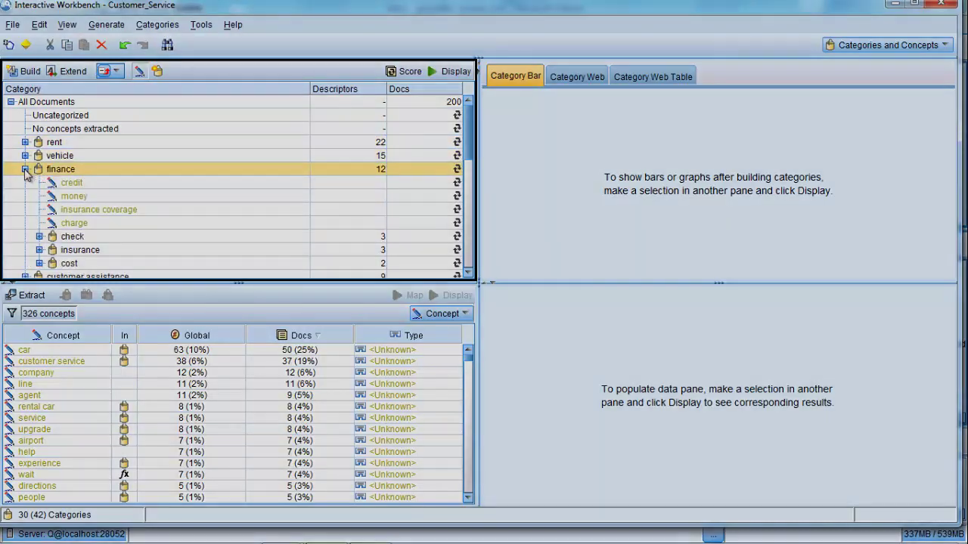
{"action": "left_click", "coordinate": [25, 170]}
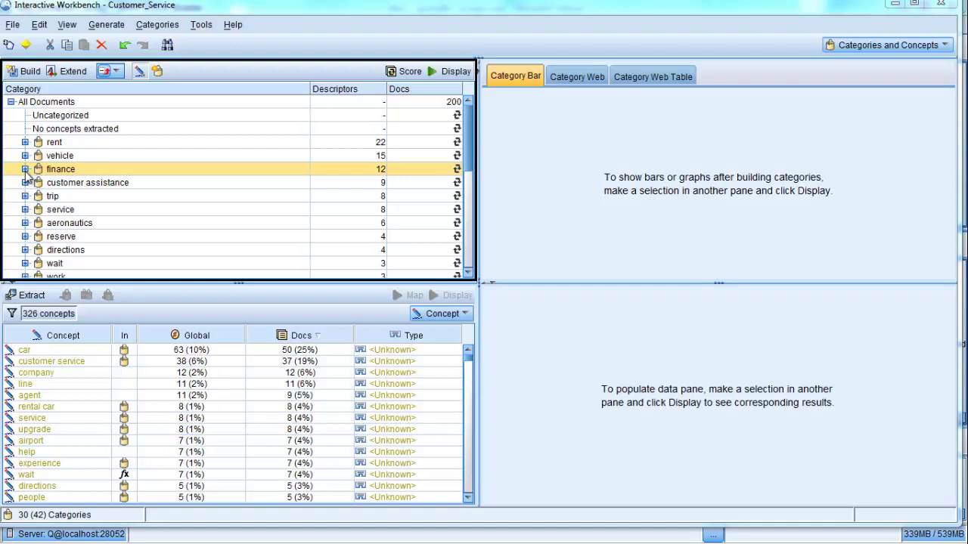
Review the finance category's descriptors and insurance subcategory, then reselect and collapse finance.
{"action": "left_click", "coordinate": [25, 169]}
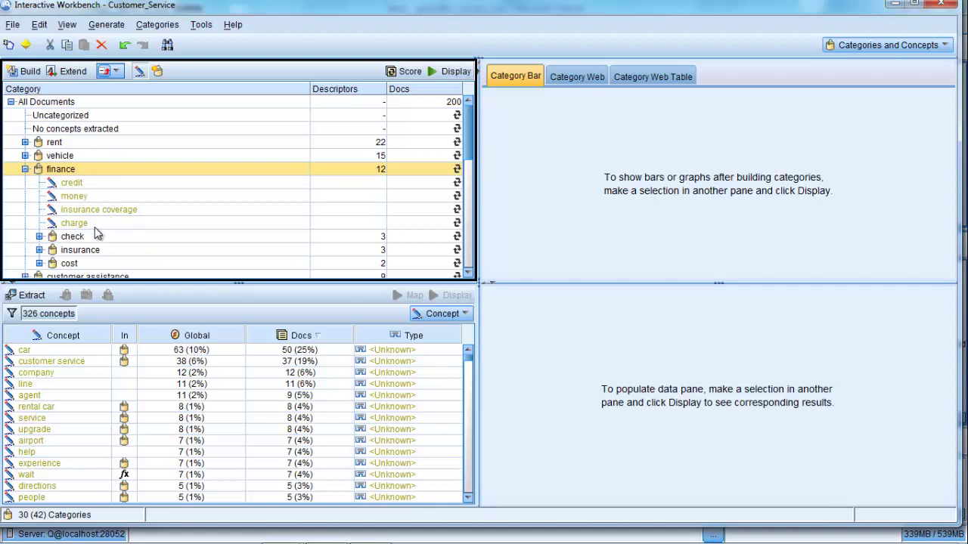
{"action": "left_click", "coordinate": [40, 251]}
{"action": "left_click", "coordinate": [40, 251]}
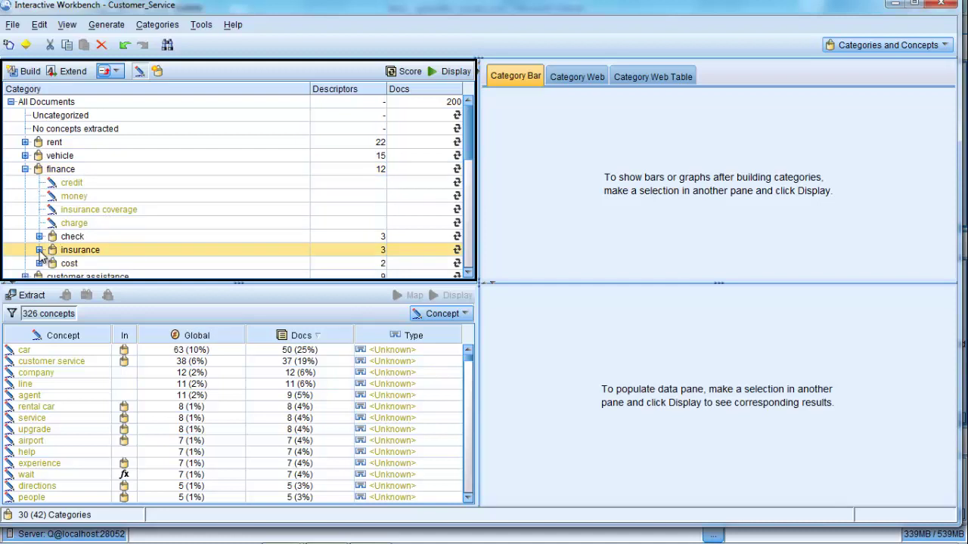
{"action": "left_click", "coordinate": [38, 170]}
{"action": "left_click", "coordinate": [25, 170]}
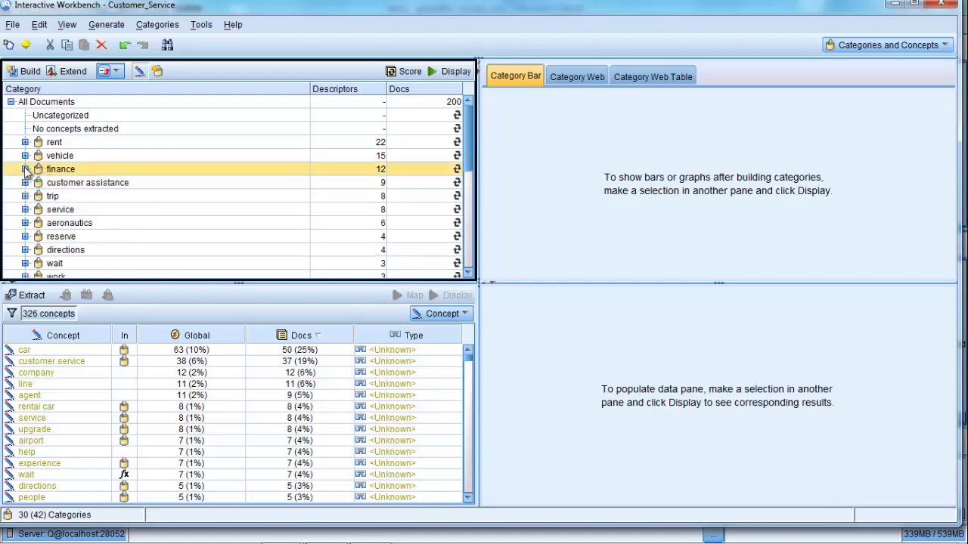
Display the finance category's 19 comments alongside the category bar chart.
{"action": "left_click", "coordinate": [451, 72]}
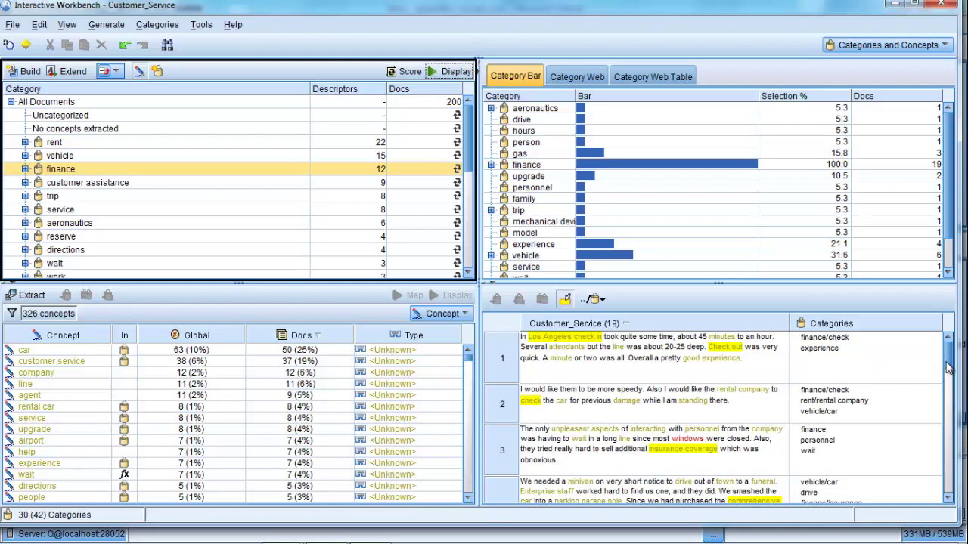
{"action": "left_click_drag", "start_coordinate": [949, 368], "coordinate": [953, 384]}
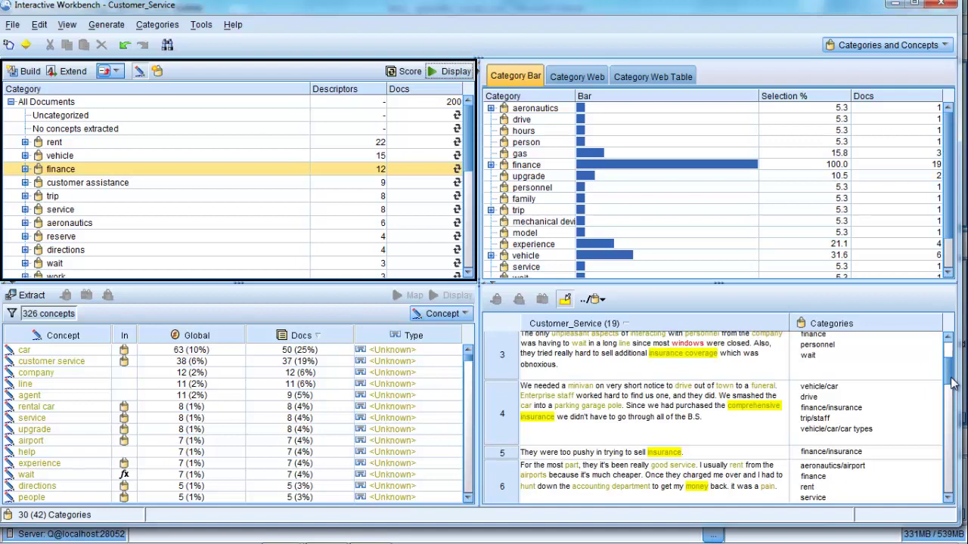
{"action": "left_click_drag", "start_coordinate": [953, 384], "coordinate": [951, 363]}
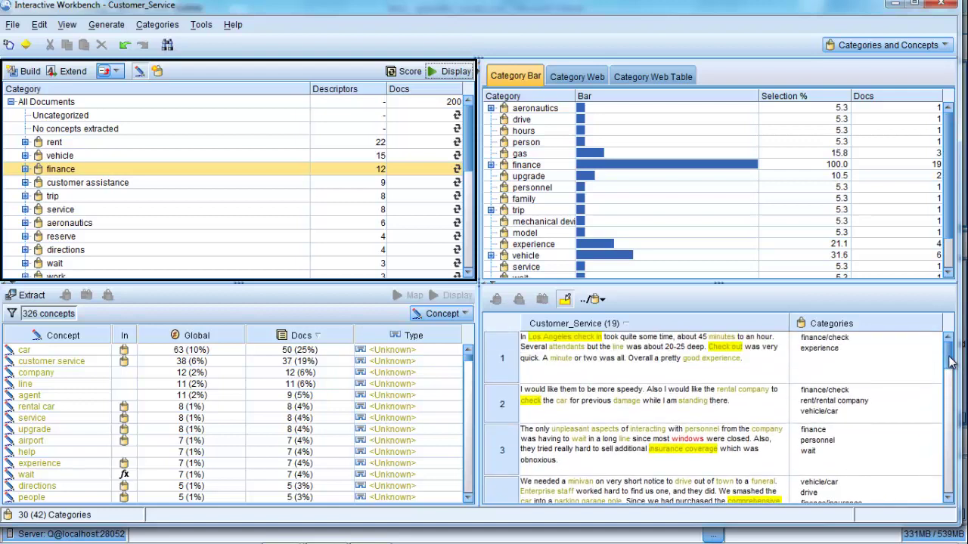